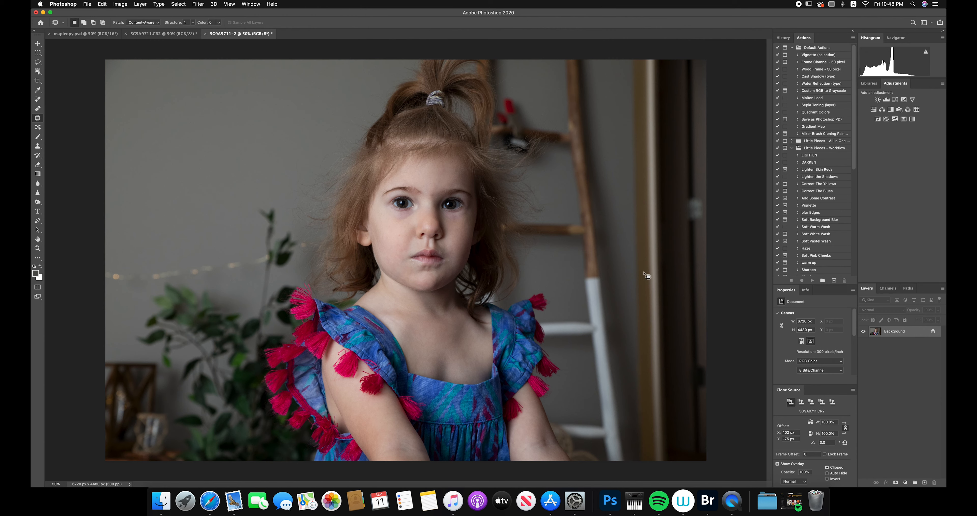
- Compare the photo with the version in mapleopy.psd and duplicate the unedited photo's Background layer as Background copy
{"action": "left_click", "coordinate": [106, 34]}
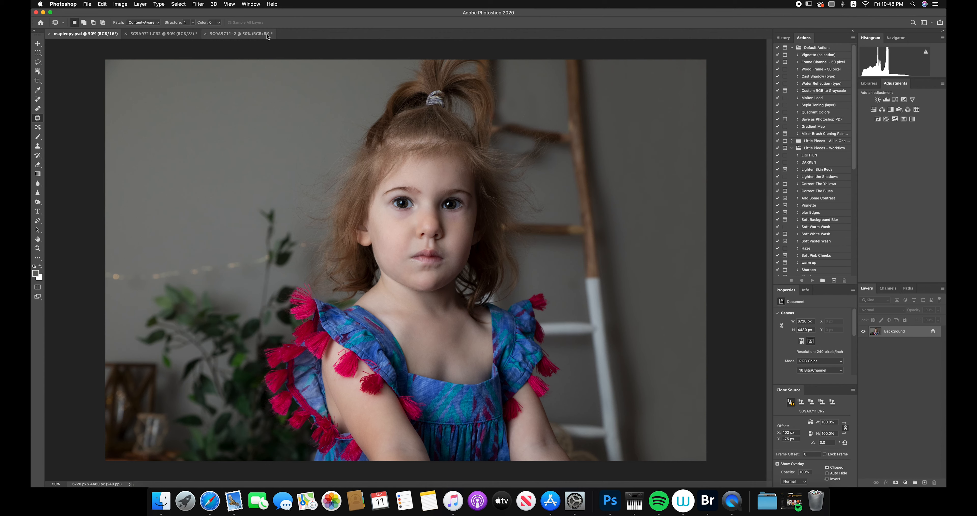
{"action": "left_click", "coordinate": [258, 34]}
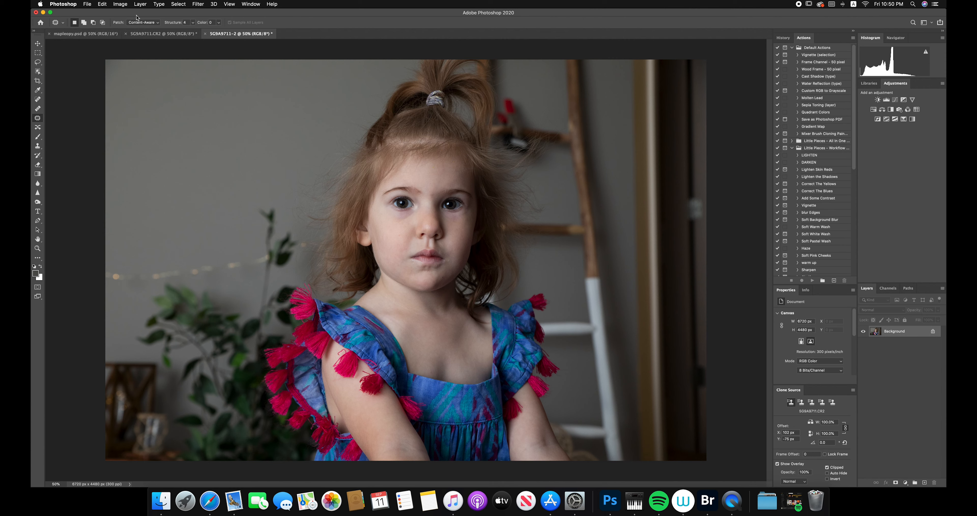
{"action": "left_click", "coordinate": [102, 4]}
{"action": "mouse_move", "coordinate": [126, 3]}
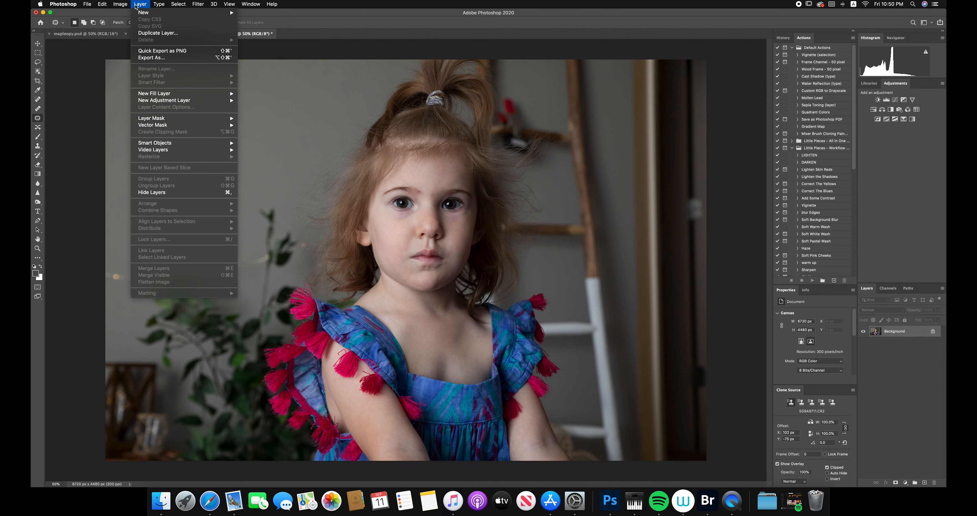
{"action": "left_click", "coordinate": [147, 33]}
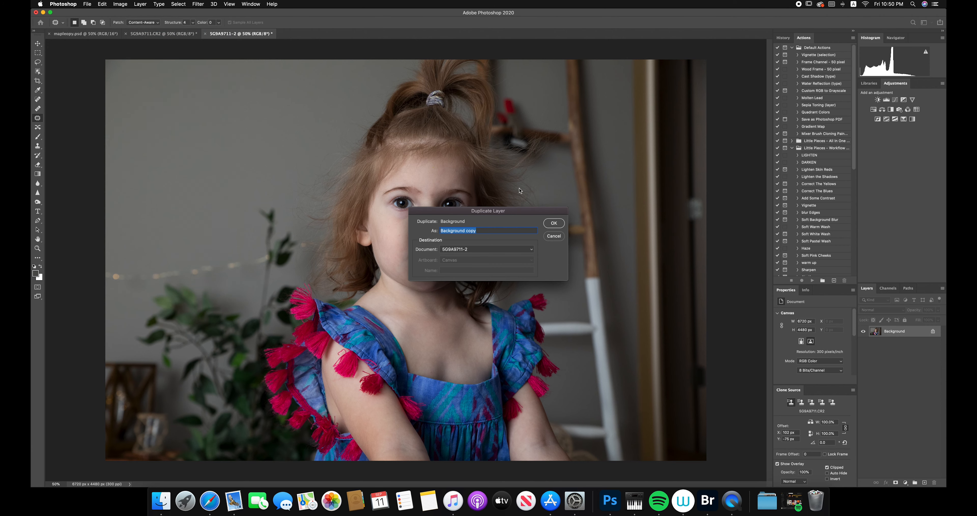
{"action": "left_click", "coordinate": [554, 223]}
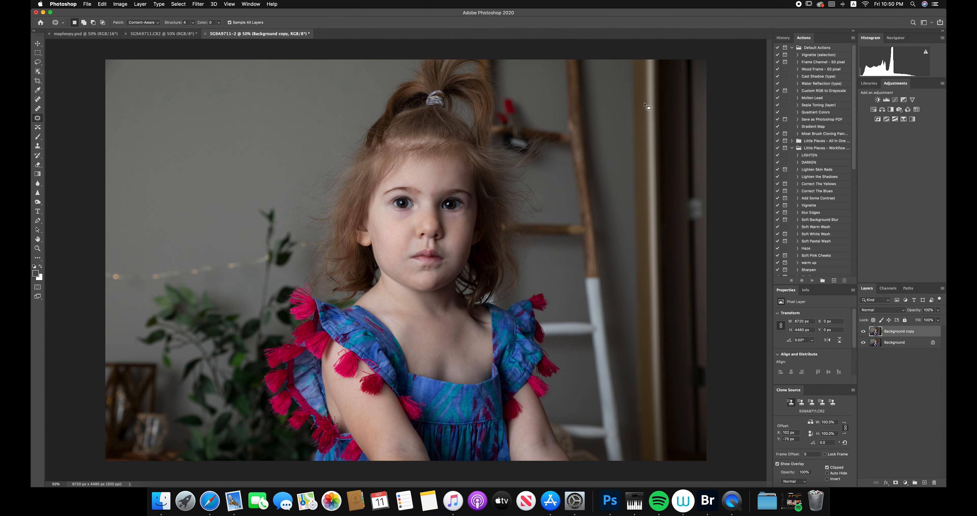
- Patch the upper part of the gold door frame beside the ladder with clean gray wall texture, section by section
{"action": "mouse_move", "coordinate": [639, 106]}
{"action": "left_mouse_down"}
{"action": "mouse_move", "coordinate": [622, 75]}
{"action": "mouse_move", "coordinate": [649, 52]}
{"action": "mouse_move", "coordinate": [677, 111]}
{"action": "mouse_move", "coordinate": [655, 119]}
{"action": "mouse_move", "coordinate": [631, 102]}
{"action": "left_mouse_up"}
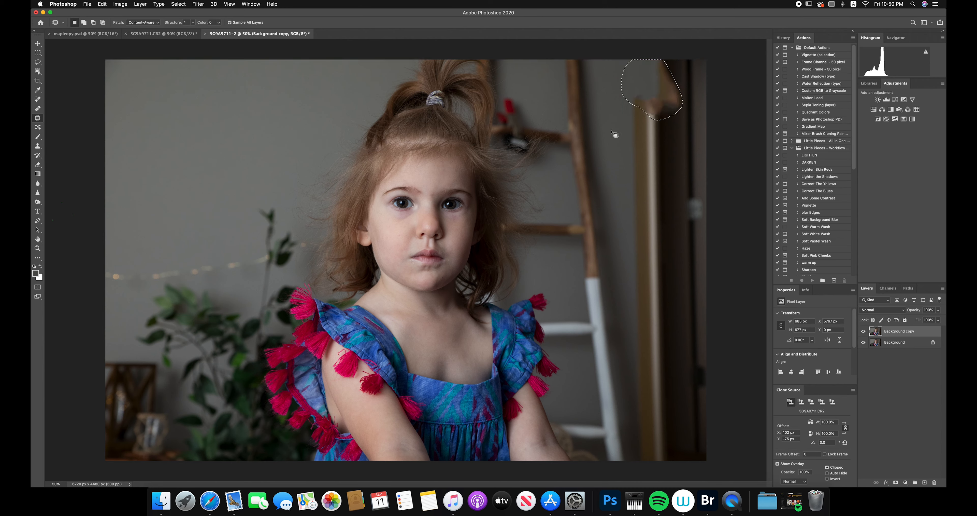
{"action": "key", "text": "super+d"}
{"action": "mouse_move", "coordinate": [632, 135]}
{"action": "left_mouse_down"}
{"action": "mouse_move", "coordinate": [645, 92]}
{"action": "mouse_move", "coordinate": [648, 144]}
{"action": "mouse_move", "coordinate": [631, 122]}
{"action": "left_mouse_up"}
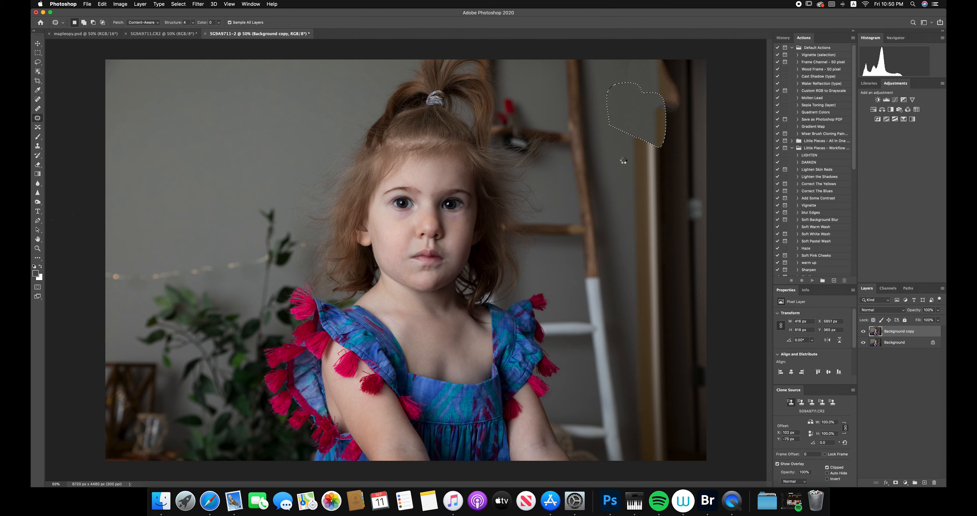
{"action": "key", "text": "super+d"}
{"action": "mouse_move", "coordinate": [626, 167]}
{"action": "left_mouse_down"}
{"action": "mouse_move", "coordinate": [629, 135]}
{"action": "mouse_move", "coordinate": [645, 176]}
{"action": "mouse_move", "coordinate": [612, 130]}
{"action": "left_mouse_up"}
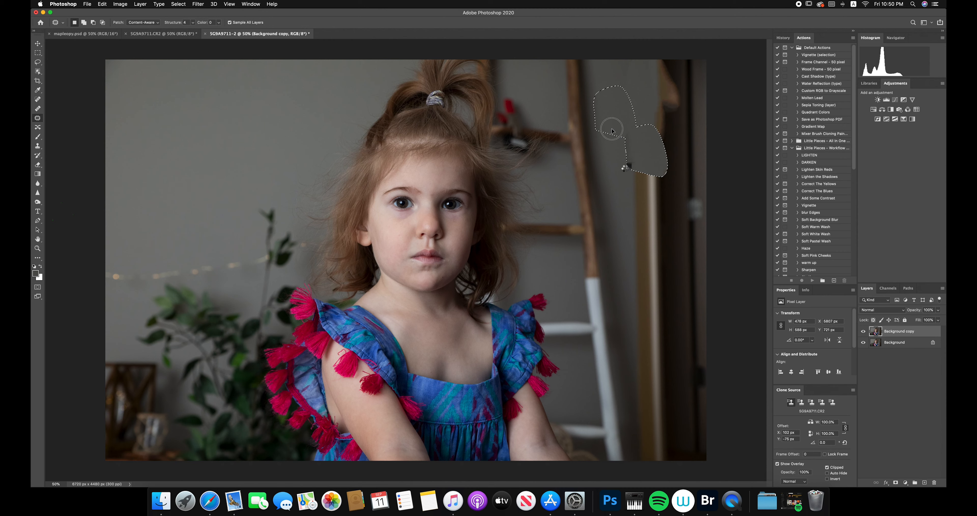
{"action": "key", "text": "super+d"}
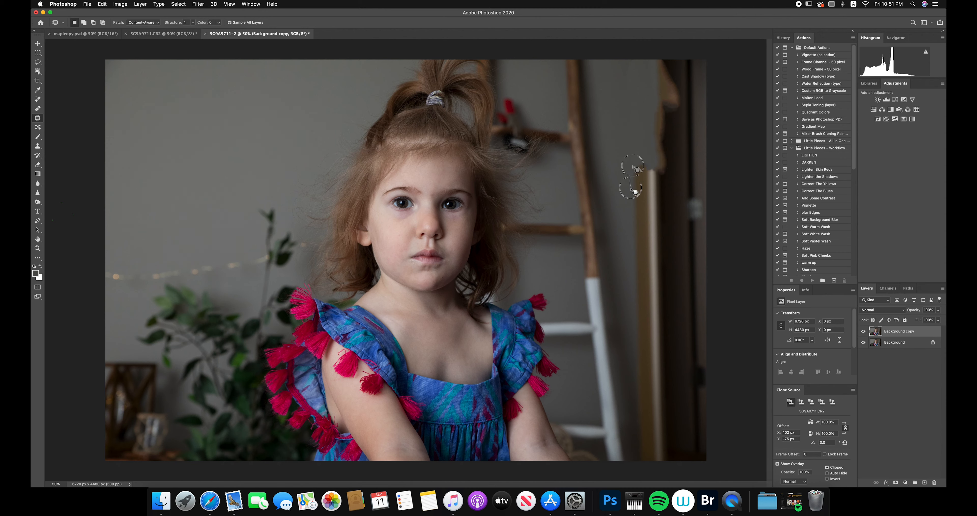
- Patch the middle of the door frame and the leftover wood at its top with gray wall texture
{"action": "mouse_move", "coordinate": [630, 188]}
{"action": "left_mouse_down"}
{"action": "mouse_move", "coordinate": [639, 158]}
{"action": "mouse_move", "coordinate": [644, 190]}
{"action": "mouse_move", "coordinate": [627, 172]}
{"action": "left_mouse_up"}
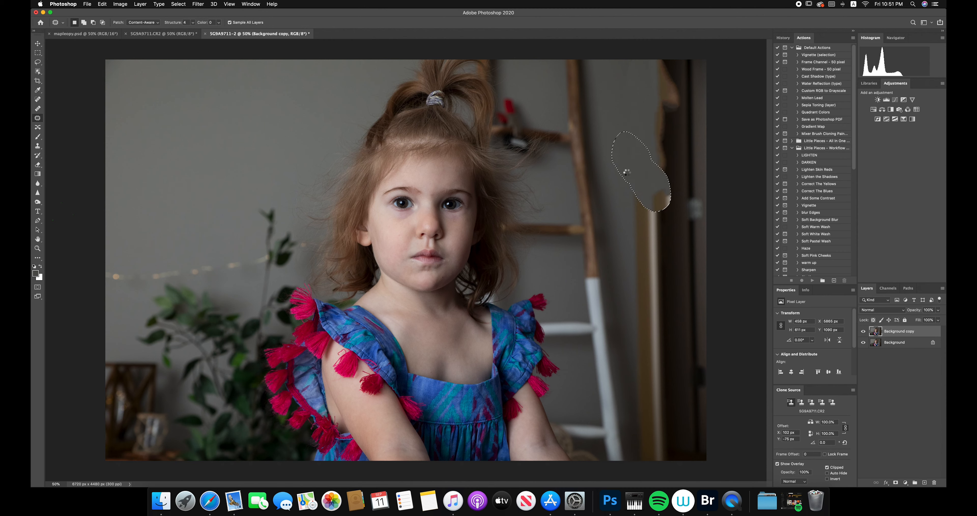
{"action": "left_click", "coordinate": [628, 231]}
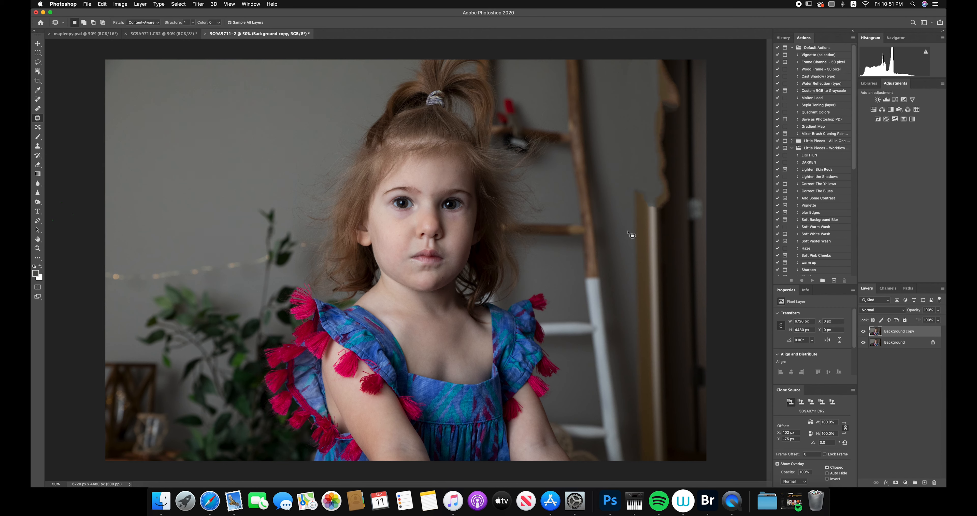
{"action": "mouse_move", "coordinate": [629, 232]}
{"action": "left_mouse_down"}
{"action": "mouse_move", "coordinate": [624, 204]}
{"action": "mouse_move", "coordinate": [648, 185]}
{"action": "mouse_move", "coordinate": [654, 237]}
{"action": "mouse_move", "coordinate": [636, 185]}
{"action": "left_mouse_up"}
{"action": "mouse_move", "coordinate": [652, 266]}
{"action": "left_mouse_down"}
{"action": "mouse_move", "coordinate": [647, 274]}
{"action": "mouse_move", "coordinate": [631, 254]}
{"action": "mouse_move", "coordinate": [665, 269]}
{"action": "mouse_move", "coordinate": [647, 236]}
{"action": "left_mouse_up"}
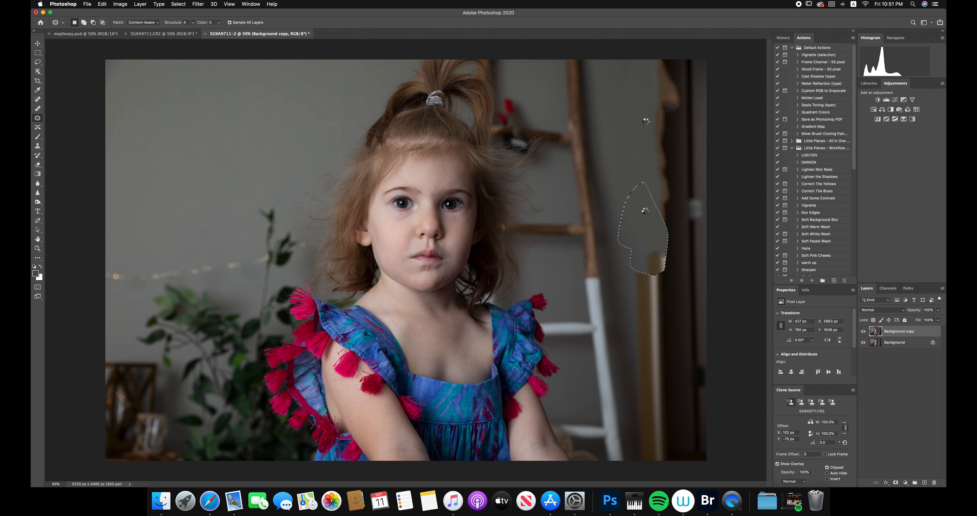
{"action": "mouse_move", "coordinate": [675, 152]}
{"action": "left_mouse_down"}
{"action": "mouse_move", "coordinate": [655, 59]}
{"action": "mouse_move", "coordinate": [669, 147]}
{"action": "mouse_move", "coordinate": [647, 118]}
{"action": "left_mouse_up"}
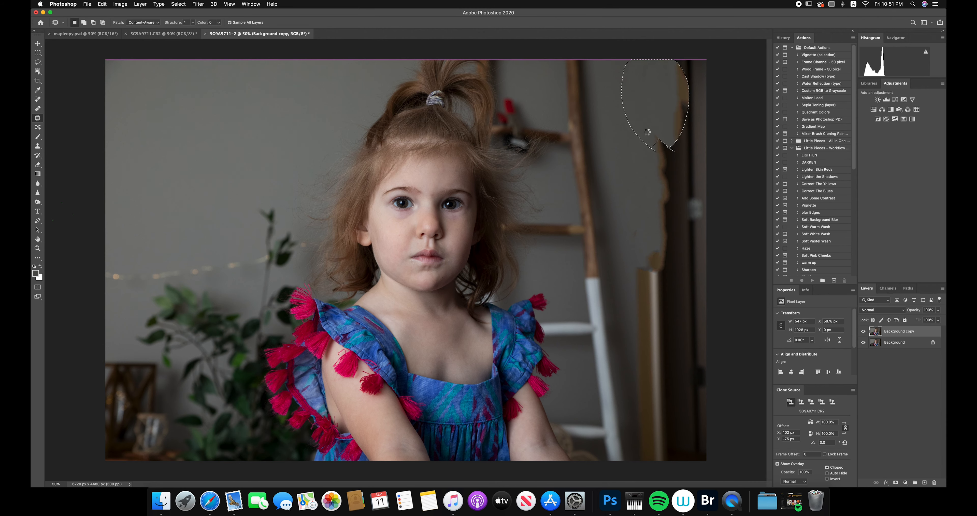
{"action": "key", "text": "super+d"}
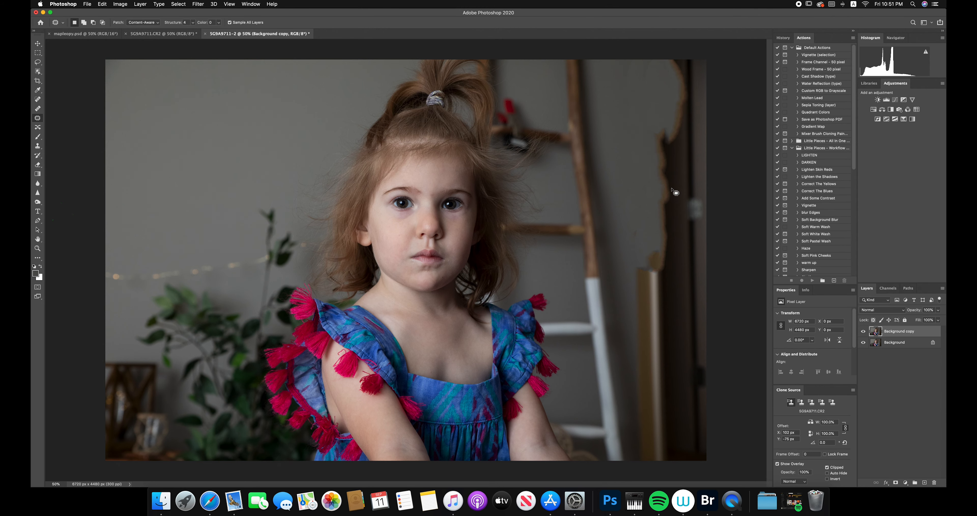
- Patch the door frame just below its middle and even out small marks on the wall beside the ladder
{"action": "mouse_move", "coordinate": [651, 326]}
{"action": "left_mouse_down"}
{"action": "mouse_move", "coordinate": [633, 300]}
{"action": "mouse_move", "coordinate": [648, 246]}
{"action": "mouse_move", "coordinate": [652, 323]}
{"action": "left_mouse_up"}
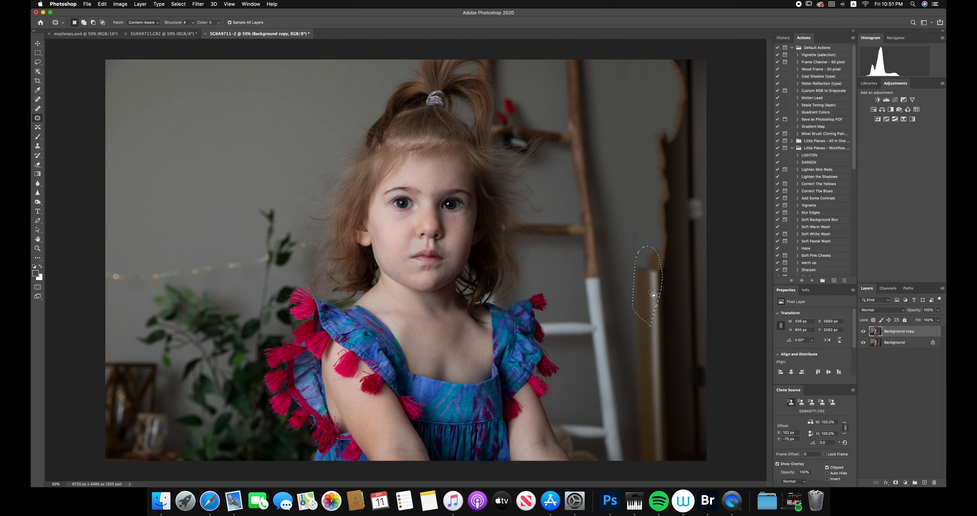
{"action": "left_click_drag", "start_coordinate": [649, 281], "coordinate": [640, 236]}
{"action": "left_click", "coordinate": [627, 134]}
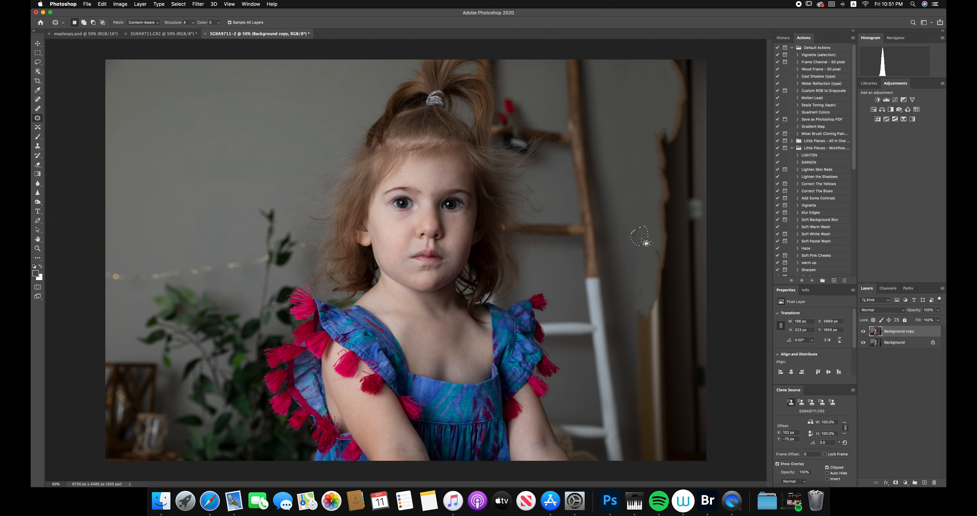
{"action": "left_click", "coordinate": [654, 261]}
{"action": "left_click_drag", "start_coordinate": [643, 298], "coordinate": [642, 295]}
{"action": "left_click_drag", "start_coordinate": [643, 291], "coordinate": [642, 281]}
{"action": "left_click", "coordinate": [635, 234]}
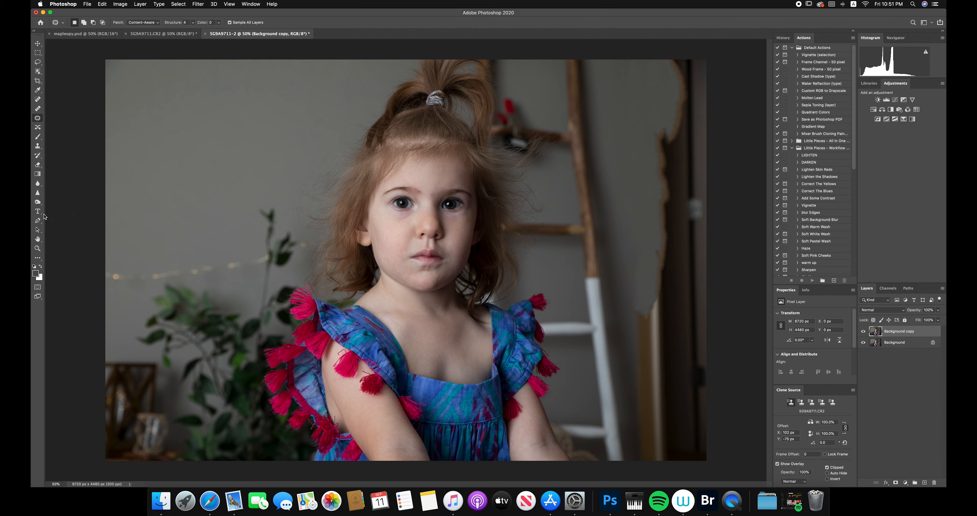
- Switch to the Clone Stamp tool and enlarge its soft brush, keeping the hardness at 0%
{"action": "left_click", "coordinate": [39, 148]}
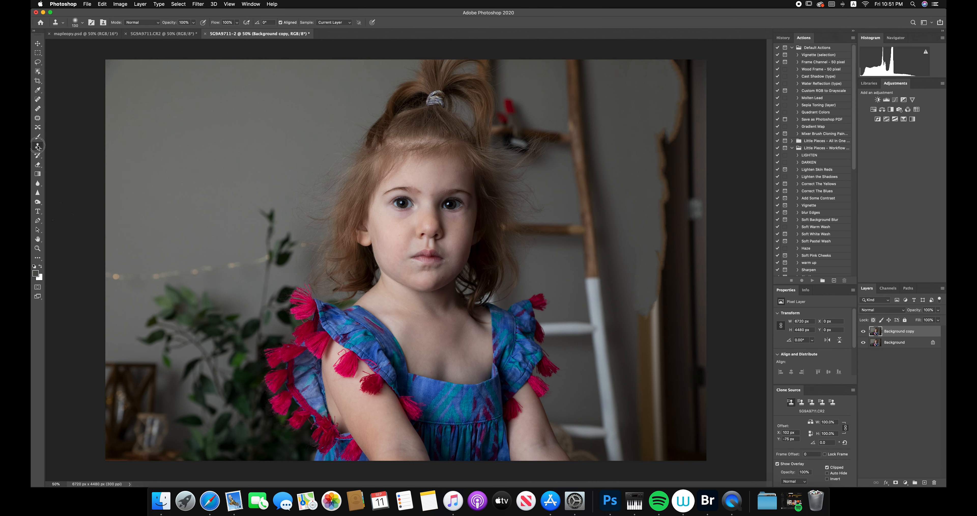
{"action": "right_click", "coordinate": [39, 147]}
{"action": "left_click", "coordinate": [72, 145]}
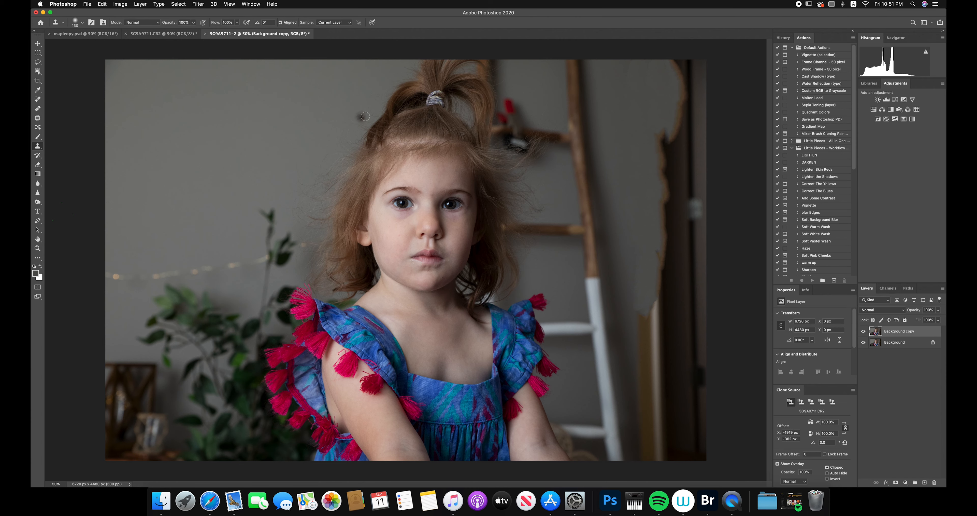
{"action": "left_click", "coordinate": [82, 23]}
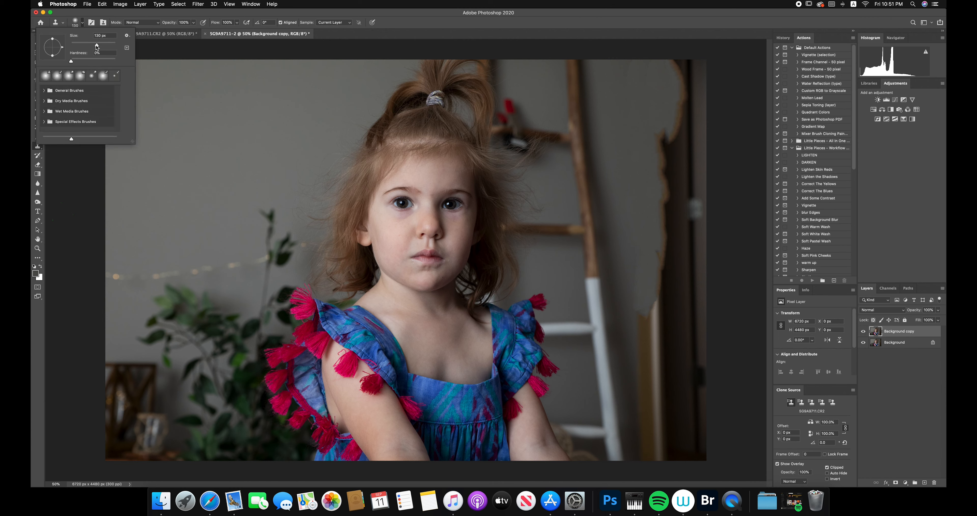
{"action": "left_click_drag", "start_coordinate": [98, 47], "coordinate": [110, 45]}
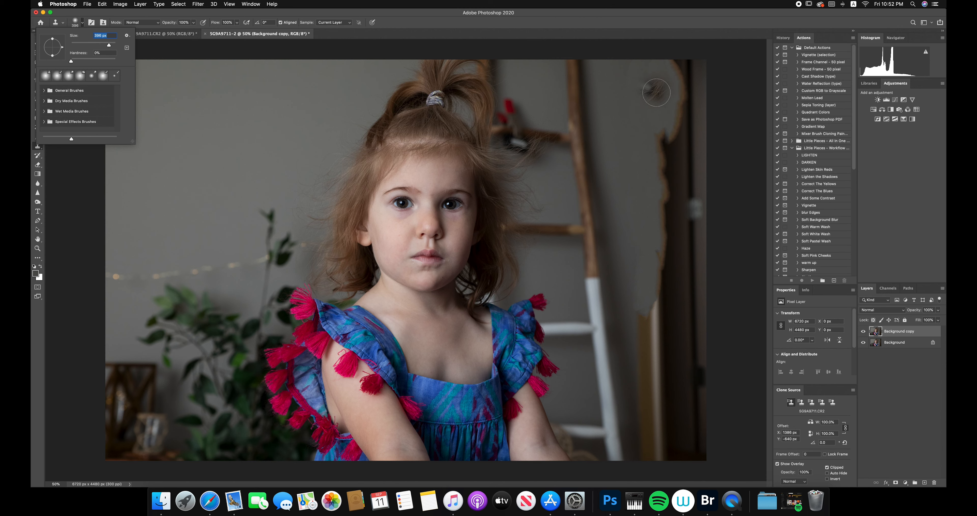
{"action": "key", "text": "Return"}
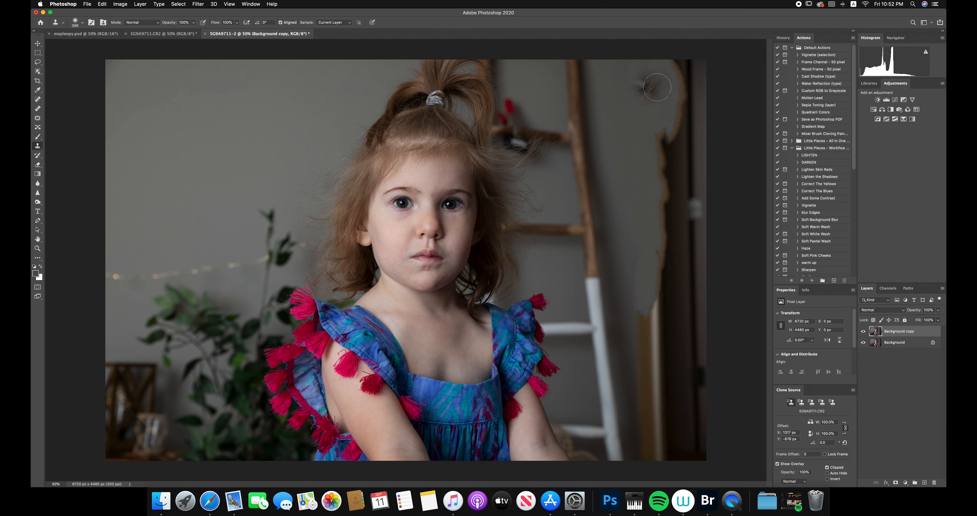
- Sample the clean gray wall and clone it over the top of the dark door out to the image edge
{"action": "left_click", "coordinate": [677, 68]}
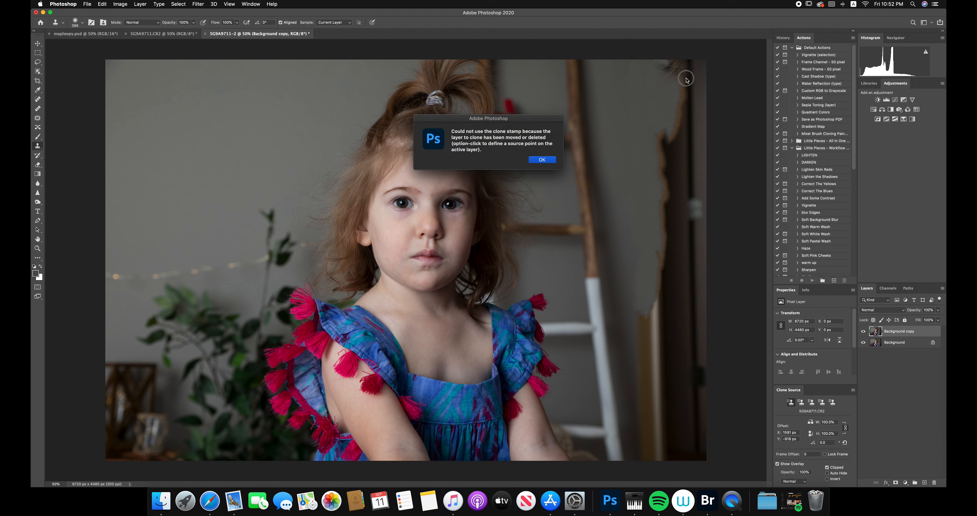
{"action": "left_click", "coordinate": [542, 159]}
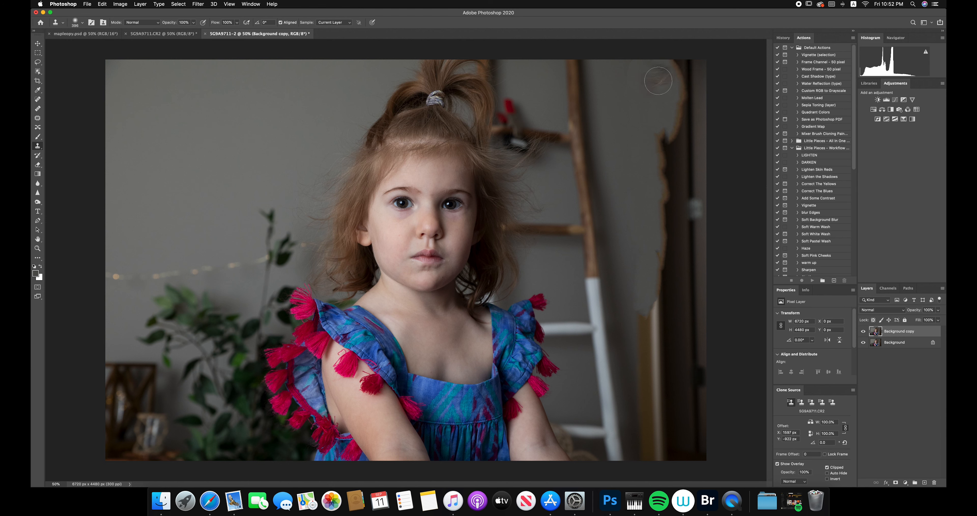
{"action": "left_click", "coordinate": [659, 80], "text": "alt"}
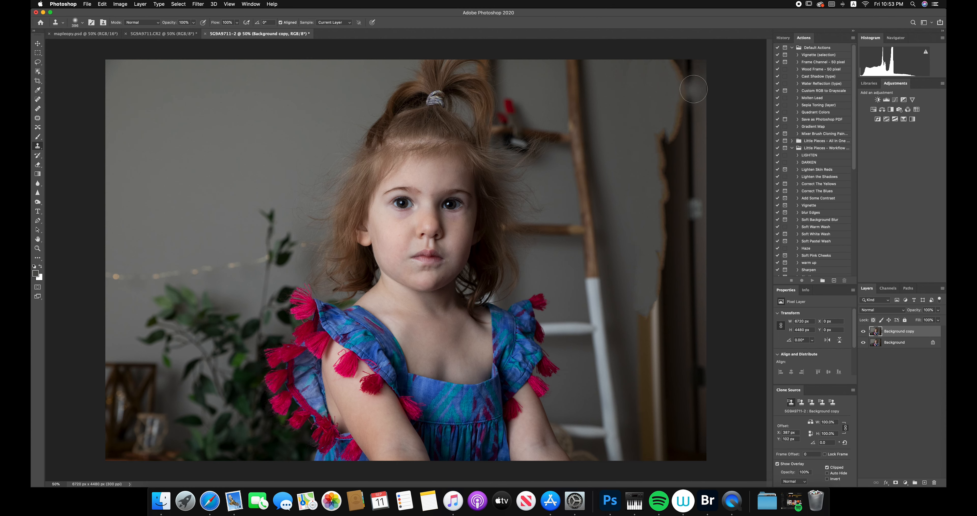
{"action": "mouse_move", "coordinate": [682, 94]}
{"action": "left_mouse_down"}
{"action": "mouse_move", "coordinate": [672, 69]}
{"action": "mouse_move", "coordinate": [692, 72]}
{"action": "mouse_move", "coordinate": [689, 91]}
{"action": "mouse_move", "coordinate": [670, 85]}
{"action": "mouse_move", "coordinate": [674, 106]}
{"action": "mouse_move", "coordinate": [701, 101]}
{"action": "mouse_move", "coordinate": [703, 67]}
{"action": "mouse_move", "coordinate": [700, 94]}
{"action": "mouse_move", "coordinate": [682, 108]}
{"action": "mouse_move", "coordinate": [678, 128]}
{"action": "mouse_move", "coordinate": [697, 108]}
{"action": "mouse_move", "coordinate": [666, 133]}
{"action": "mouse_move", "coordinate": [666, 120]}
{"action": "mouse_move", "coordinate": [706, 122]}
{"action": "left_mouse_up"}
{"action": "left_click", "coordinate": [682, 83], "text": "alt"}
{"action": "left_click", "coordinate": [673, 92], "text": "alt"}
{"action": "left_click", "coordinate": [654, 109], "text": "alt"}
{"action": "left_click", "coordinate": [666, 121], "text": "alt"}
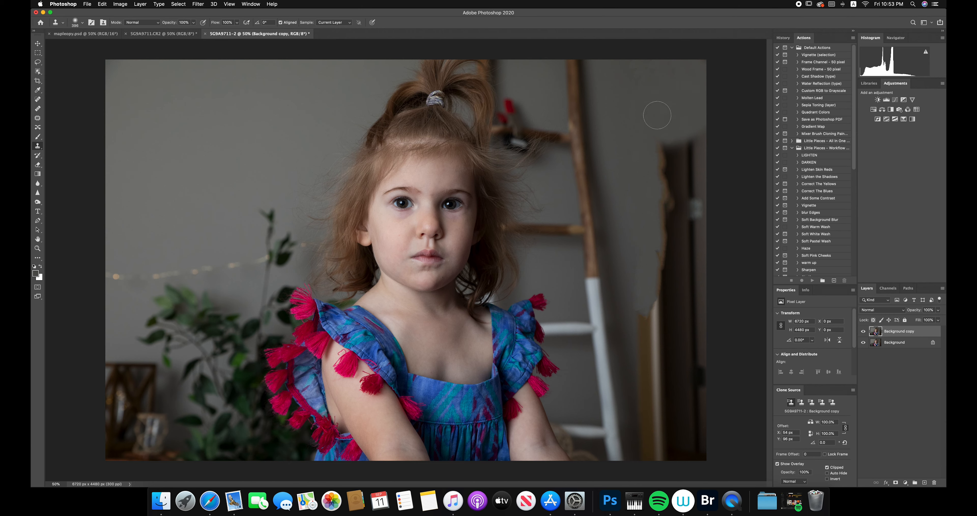
- Clone gray wall across the jagged frame edge and dark door from the upper section down to mid-height
{"action": "left_click", "coordinate": [661, 110], "text": "alt"}
{"action": "mouse_move", "coordinate": [670, 149]}
{"action": "left_mouse_down"}
{"action": "mouse_move", "coordinate": [648, 150]}
{"action": "mouse_move", "coordinate": [677, 161]}
{"action": "mouse_move", "coordinate": [660, 167]}
{"action": "mouse_move", "coordinate": [663, 176]}
{"action": "mouse_move", "coordinate": [694, 161]}
{"action": "left_mouse_up"}
{"action": "left_click", "coordinate": [650, 184], "text": "alt"}
{"action": "mouse_move", "coordinate": [651, 189]}
{"action": "left_mouse_down"}
{"action": "mouse_move", "coordinate": [702, 167]}
{"action": "mouse_move", "coordinate": [665, 211]}
{"action": "mouse_move", "coordinate": [697, 187]}
{"action": "left_mouse_up"}
{"action": "left_click", "coordinate": [652, 192], "text": "alt"}
{"action": "left_click", "coordinate": [647, 223], "text": "alt"}
{"action": "left_click_drag", "start_coordinate": [663, 228], "coordinate": [699, 217]}
{"action": "left_click", "coordinate": [648, 239], "text": "alt"}
- Clone gray wall down over the lower half of the dark door to the bottom edge of the photo
{"action": "mouse_move", "coordinate": [663, 246]}
{"action": "left_mouse_down"}
{"action": "mouse_move", "coordinate": [694, 219]}
{"action": "mouse_move", "coordinate": [690, 260]}
{"action": "mouse_move", "coordinate": [666, 253]}
{"action": "mouse_move", "coordinate": [677, 240]}
{"action": "mouse_move", "coordinate": [682, 273]}
{"action": "mouse_move", "coordinate": [693, 278]}
{"action": "mouse_move", "coordinate": [689, 269]}
{"action": "mouse_move", "coordinate": [685, 297]}
{"action": "mouse_move", "coordinate": [672, 305]}
{"action": "mouse_move", "coordinate": [694, 303]}
{"action": "mouse_move", "coordinate": [654, 330]}
{"action": "mouse_move", "coordinate": [693, 325]}
{"action": "mouse_move", "coordinate": [673, 341]}
{"action": "mouse_move", "coordinate": [684, 401]}
{"action": "left_mouse_up"}
{"action": "left_click", "coordinate": [686, 230], "text": "alt"}
{"action": "left_click", "coordinate": [685, 265], "text": "alt"}
{"action": "left_click", "coordinate": [679, 294], "text": "alt"}
{"action": "left_click", "coordinate": [672, 343], "text": "alt"}
{"action": "mouse_move", "coordinate": [678, 392]}
{"action": "left_mouse_down"}
{"action": "mouse_move", "coordinate": [670, 386]}
{"action": "mouse_move", "coordinate": [690, 455]}
{"action": "mouse_move", "coordinate": [670, 422]}
{"action": "mouse_move", "coordinate": [674, 464]}
{"action": "left_mouse_up"}
{"action": "left_click", "coordinate": [666, 311], "text": "alt"}
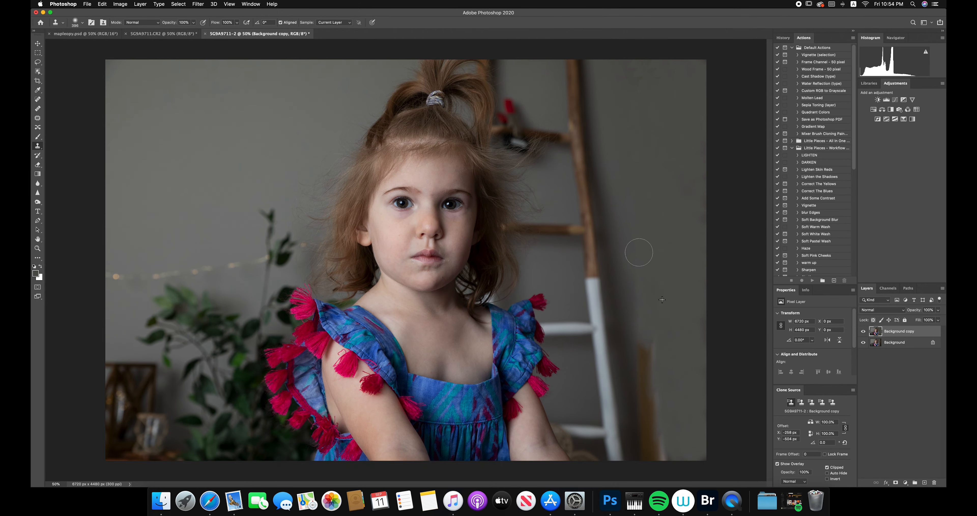
- Clone gray wall over the remaining dark patches around the lower gold frame strip
{"action": "left_click_drag", "start_coordinate": [643, 266], "coordinate": [669, 410]}
{"action": "left_click", "coordinate": [684, 387], "text": "alt"}
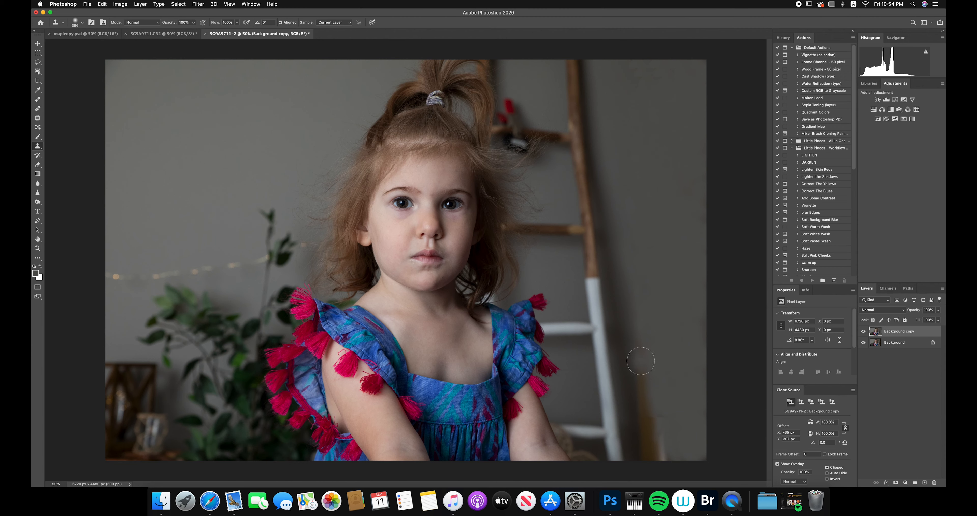
{"action": "left_click", "coordinate": [668, 337], "text": "alt"}
- Try to clone wall over the gold strip near the foot of the ladder and undo the clone stroke
{"action": "mouse_move", "coordinate": [630, 337]}
{"action": "left_mouse_down"}
{"action": "mouse_move", "coordinate": [622, 344]}
{"action": "mouse_move", "coordinate": [634, 455]}
{"action": "left_mouse_up"}
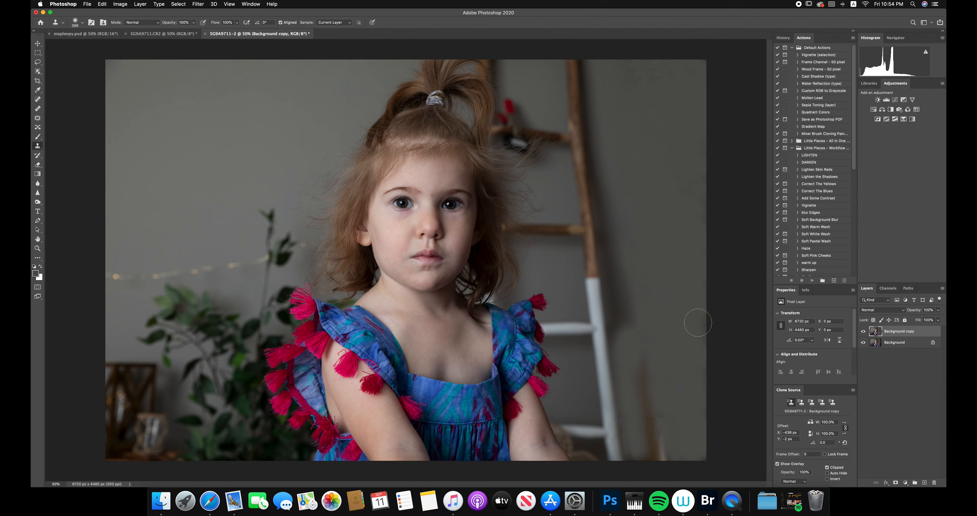
{"action": "left_click_drag", "start_coordinate": [641, 402], "coordinate": [636, 410]}
{"action": "left_click", "coordinate": [103, 4]}
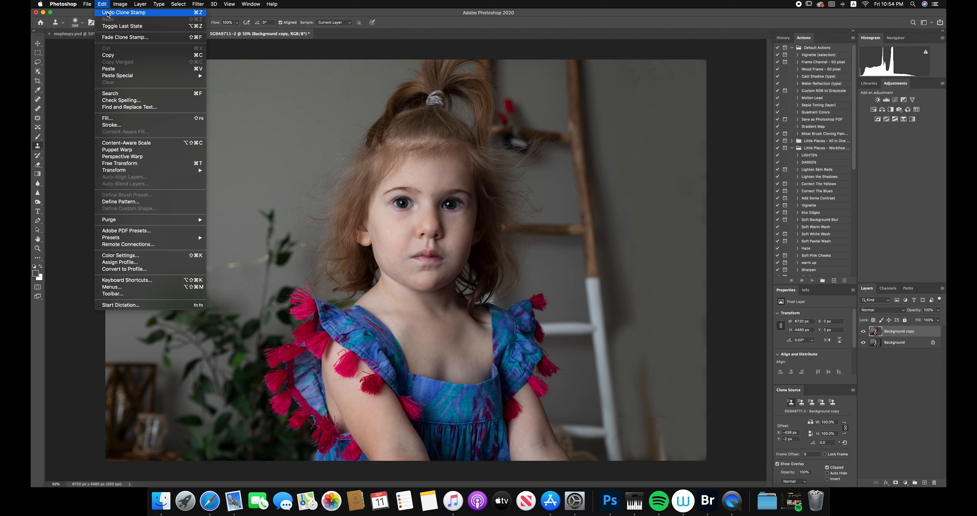
{"action": "left_click", "coordinate": [109, 15]}
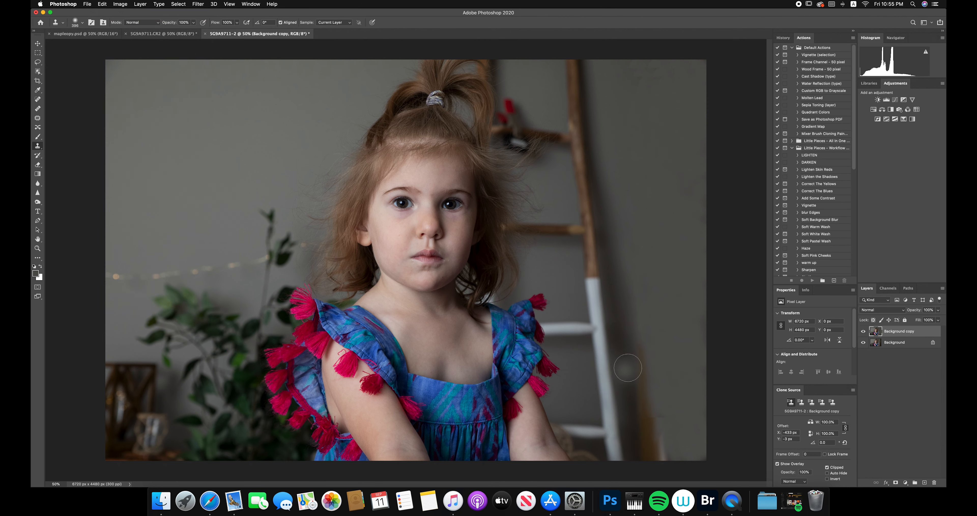
- Resample the wall and clone over the last of the gold strip and the photo's lower right corner
{"action": "left_click", "coordinate": [635, 312], "text": "alt"}
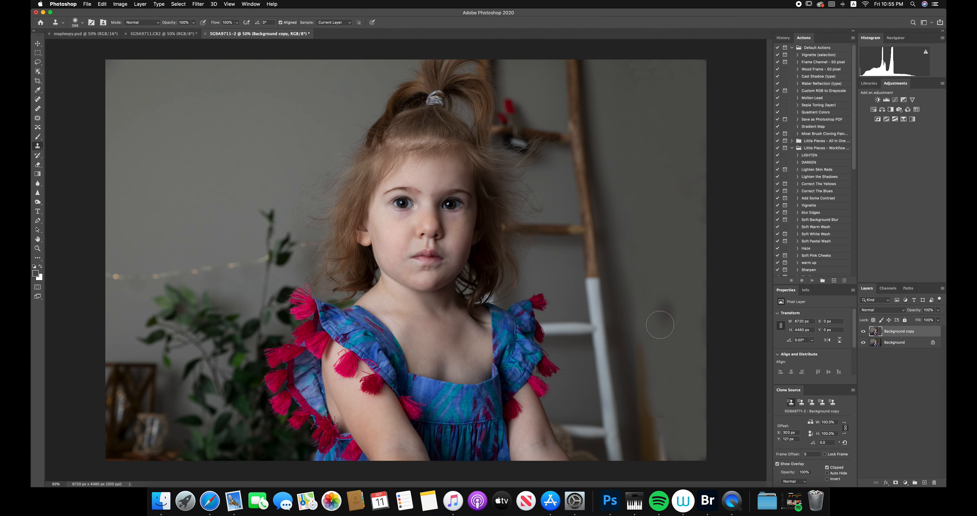
{"action": "left_click", "coordinate": [665, 311]}
{"action": "mouse_move", "coordinate": [644, 395]}
{"action": "left_mouse_down"}
{"action": "mouse_move", "coordinate": [652, 394]}
{"action": "mouse_move", "coordinate": [644, 421]}
{"action": "mouse_move", "coordinate": [658, 440]}
{"action": "mouse_move", "coordinate": [644, 381]}
{"action": "mouse_move", "coordinate": [655, 465]}
{"action": "mouse_move", "coordinate": [663, 441]}
{"action": "left_mouse_up"}
{"action": "left_click", "coordinate": [647, 369], "text": "alt"}
{"action": "scroll", "coordinate": [655, 451], "scroll_direction": "down", "scroll_amount": 3}
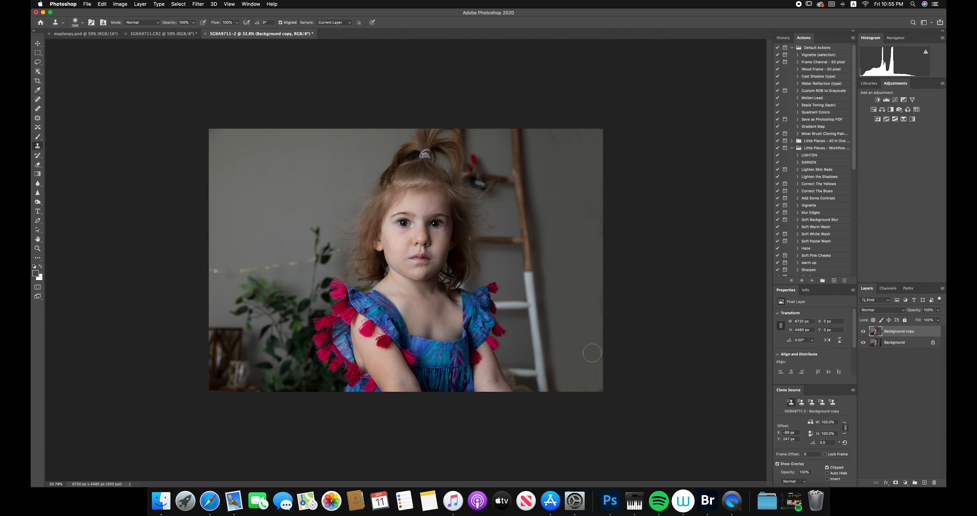
{"action": "left_click", "coordinate": [598, 380]}
{"action": "left_click", "coordinate": [575, 388], "text": "alt"}
- Outline a tall strip of wall near the photo's lower right corner with the Patch tool and drop the selection
{"action": "left_click", "coordinate": [41, 249]}
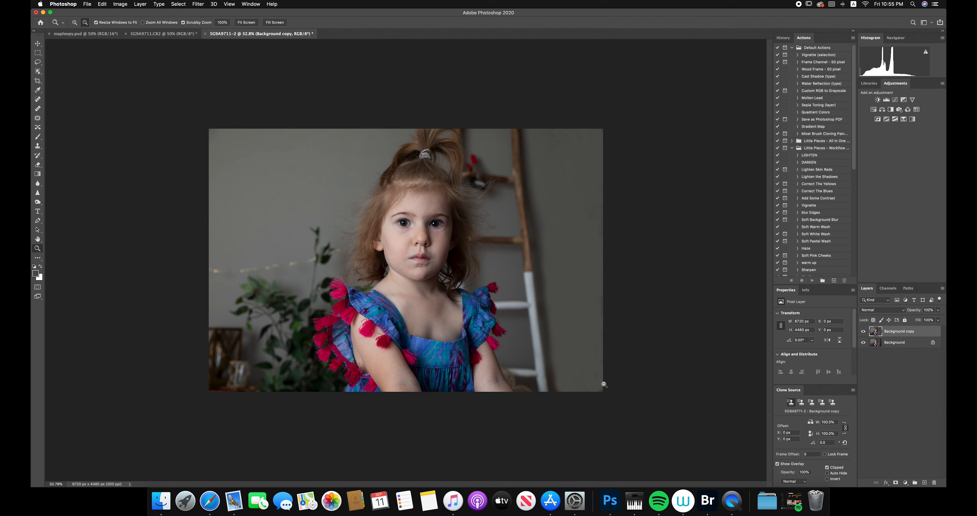
{"action": "left_click", "coordinate": [40, 118]}
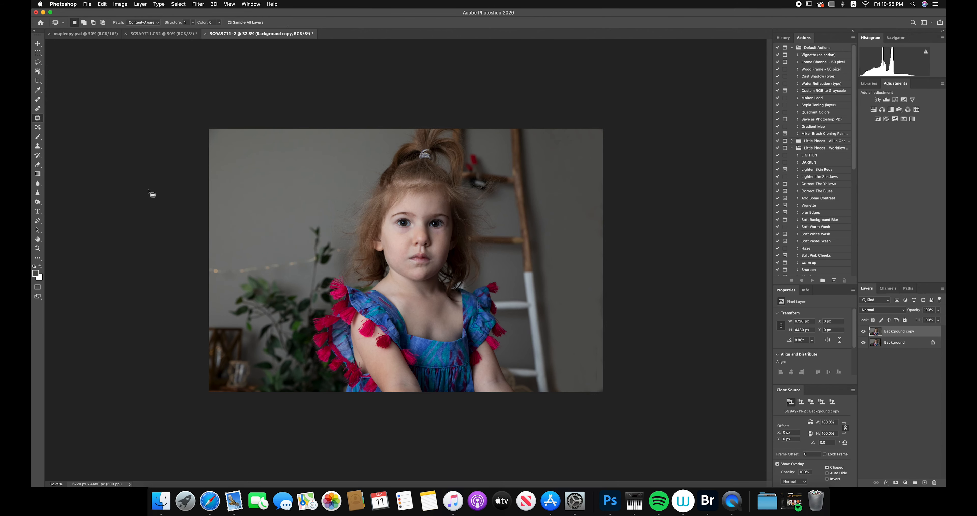
{"action": "mouse_move", "coordinate": [591, 389]}
{"action": "left_mouse_down"}
{"action": "mouse_move", "coordinate": [589, 357]}
{"action": "mouse_move", "coordinate": [599, 347]}
{"action": "mouse_move", "coordinate": [594, 390]}
{"action": "left_mouse_up"}
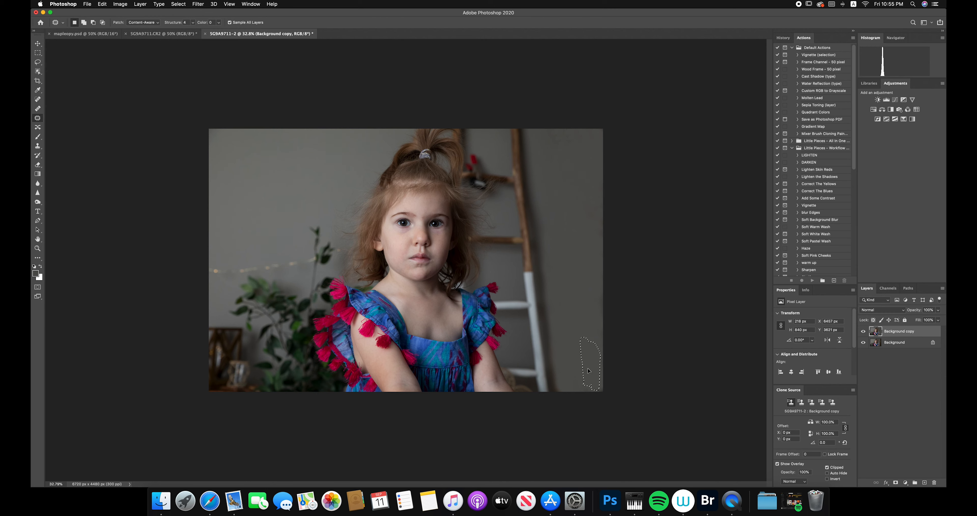
{"action": "left_click", "coordinate": [586, 396]}
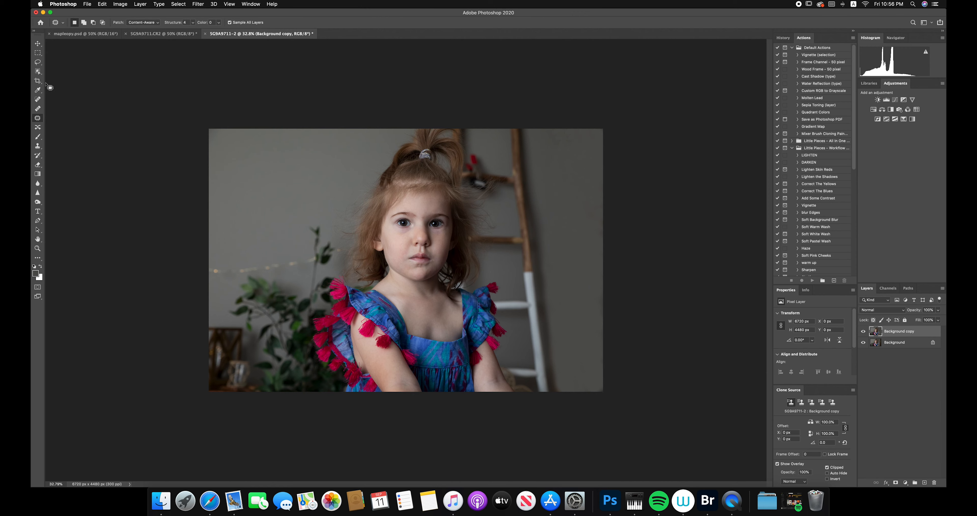
- Sample the gray wall color at several spots beside the ladder with the Eyedropper
{"action": "left_click", "coordinate": [38, 91]}
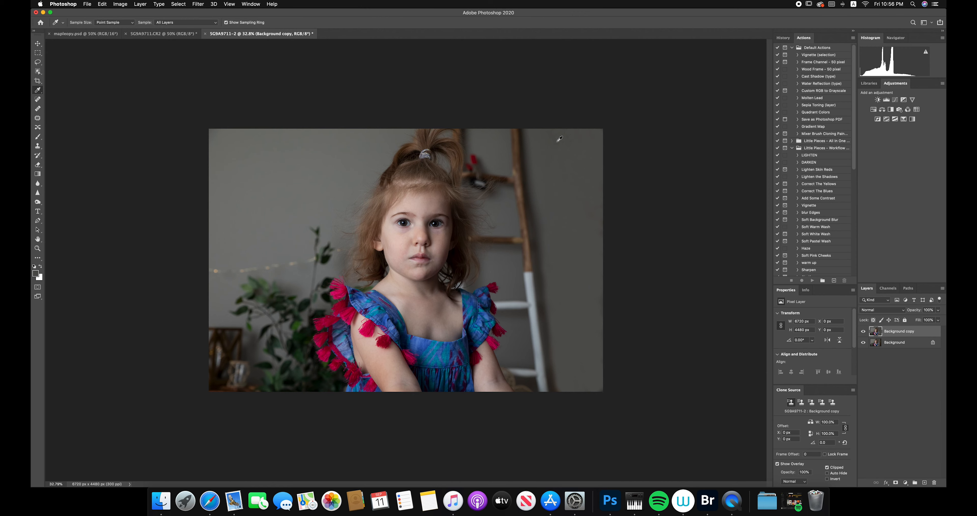
{"action": "left_click", "coordinate": [585, 169]}
{"action": "left_click", "coordinate": [582, 238]}
{"action": "left_click", "coordinate": [554, 188]}
{"action": "left_click", "coordinate": [589, 200]}
- Switch to the Brush tool and set its opacity to 28%
{"action": "left_click", "coordinate": [37, 137]}
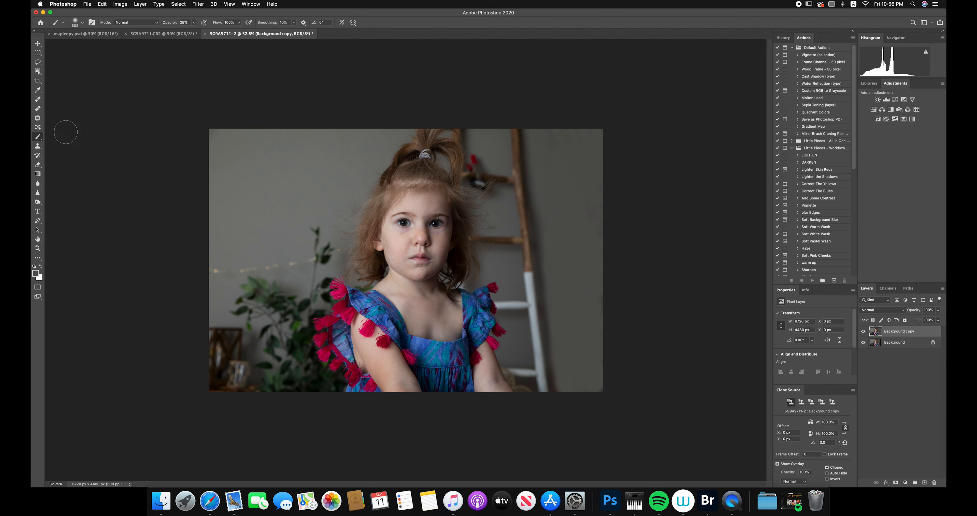
{"action": "left_click", "coordinate": [195, 22]}
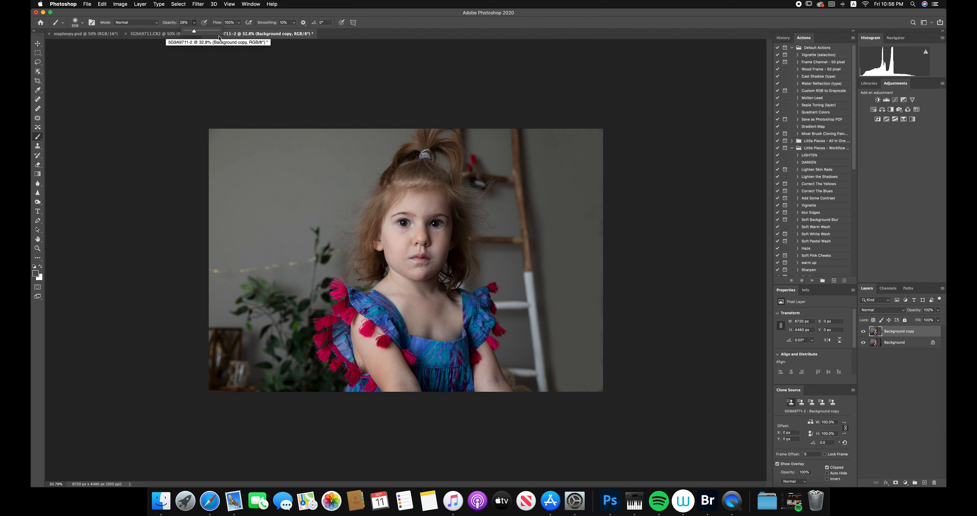
{"action": "mouse_move", "coordinate": [196, 32]}
{"action": "left_mouse_down"}
{"action": "mouse_move", "coordinate": [224, 36]}
{"action": "mouse_move", "coordinate": [186, 33]}
{"action": "mouse_move", "coordinate": [194, 33]}
{"action": "left_mouse_up"}
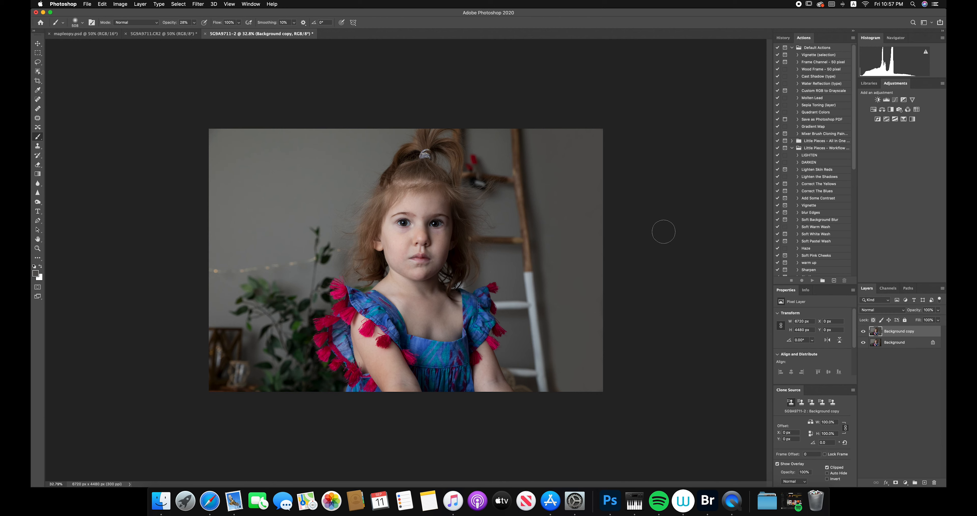
- Compare the retouched portrait with its two other open versions, finishing on the mapleopy.psd document
{"action": "left_click", "coordinate": [38, 91]}
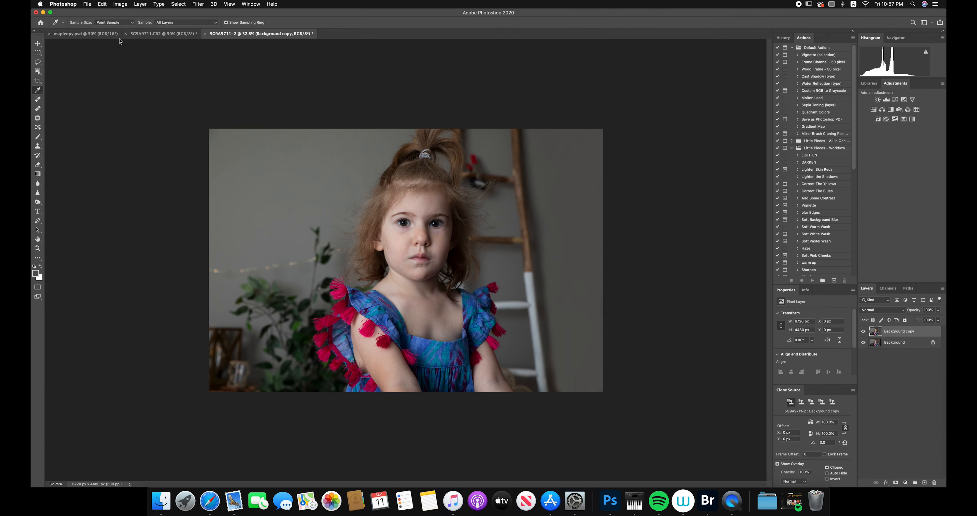
{"action": "left_click", "coordinate": [97, 37]}
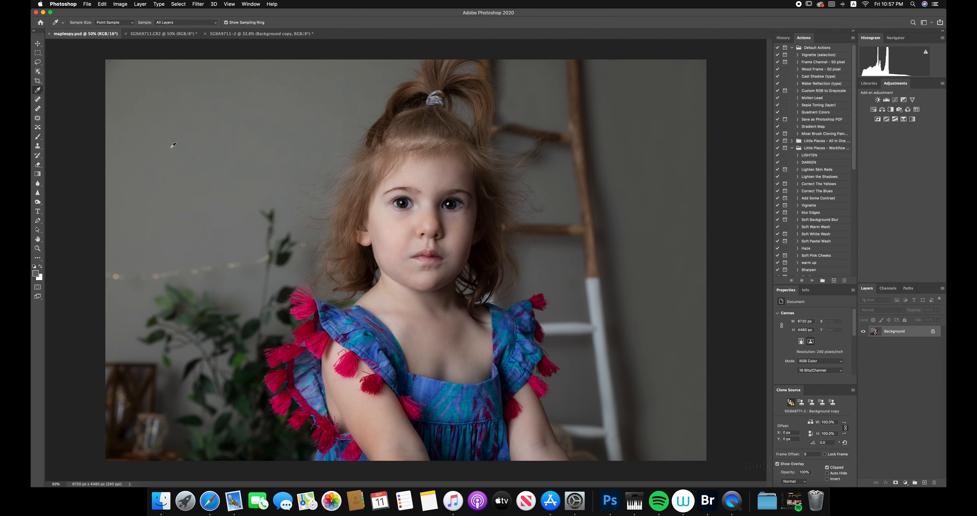
{"action": "left_click", "coordinate": [167, 35]}
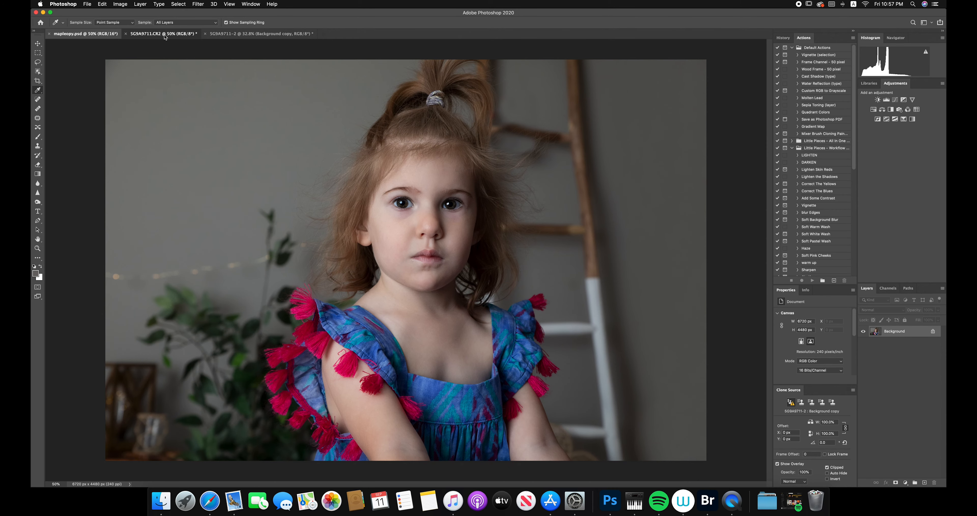
{"action": "left_click", "coordinate": [216, 37]}
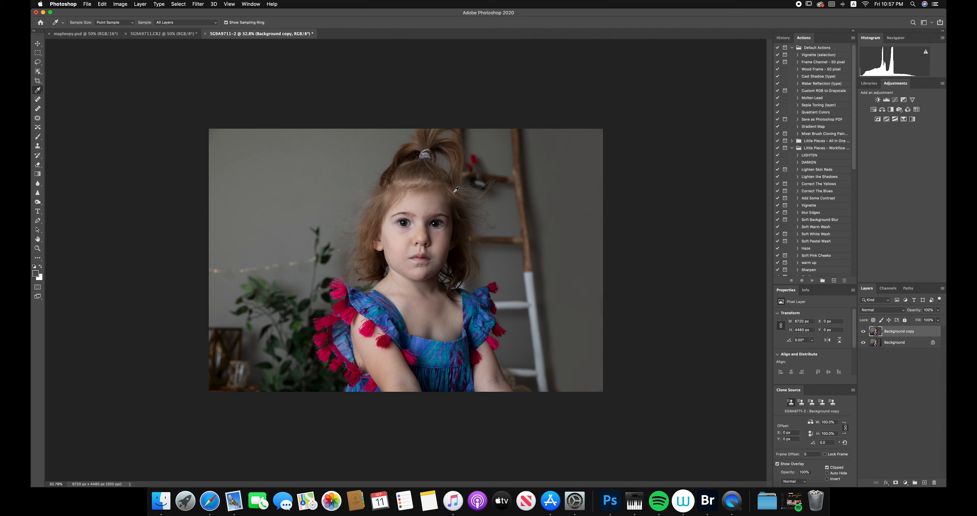
{"action": "left_click", "coordinate": [95, 35]}
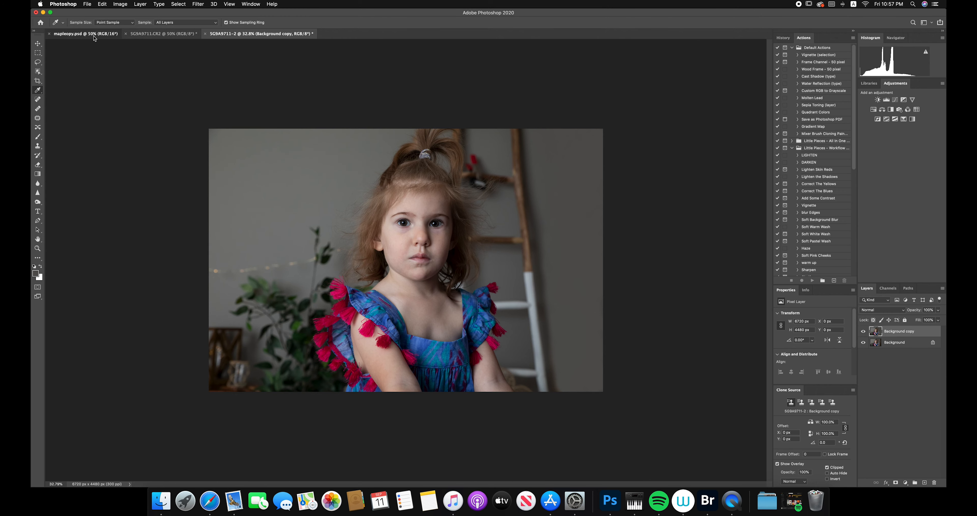